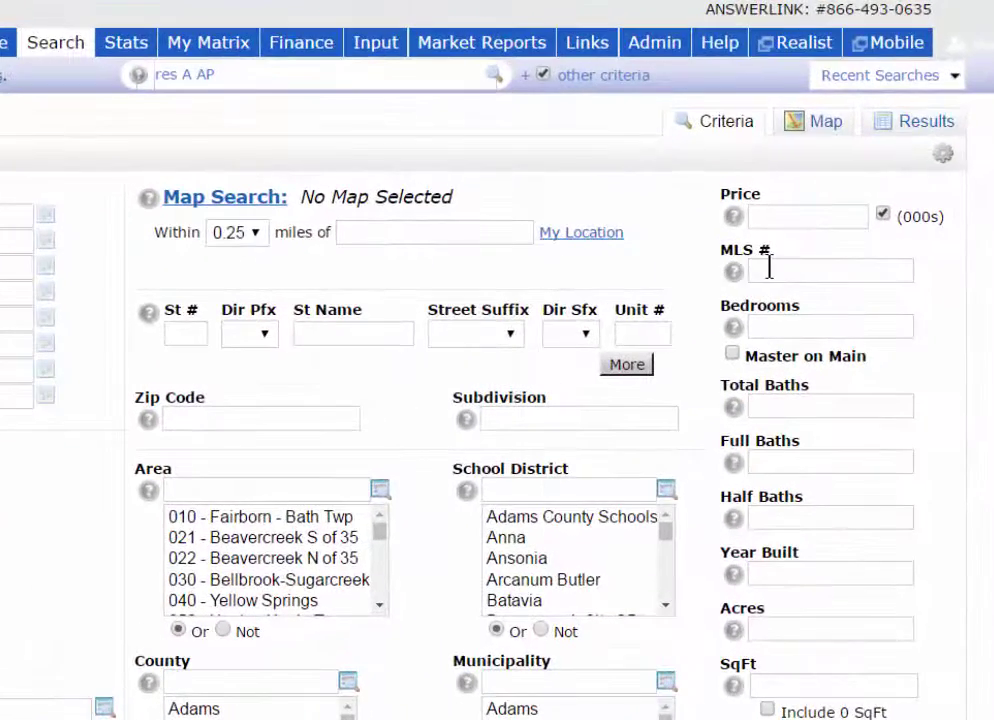
Enter 0 in the MLS # field, then switch the residential search to its Map view.
click(822, 205)
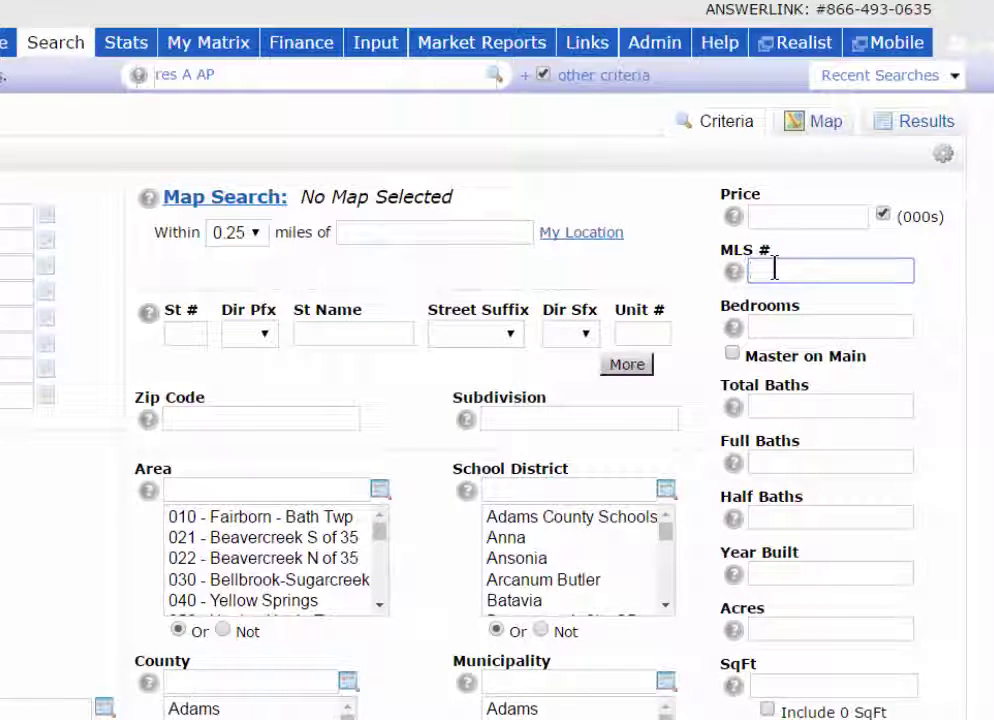
text(0)
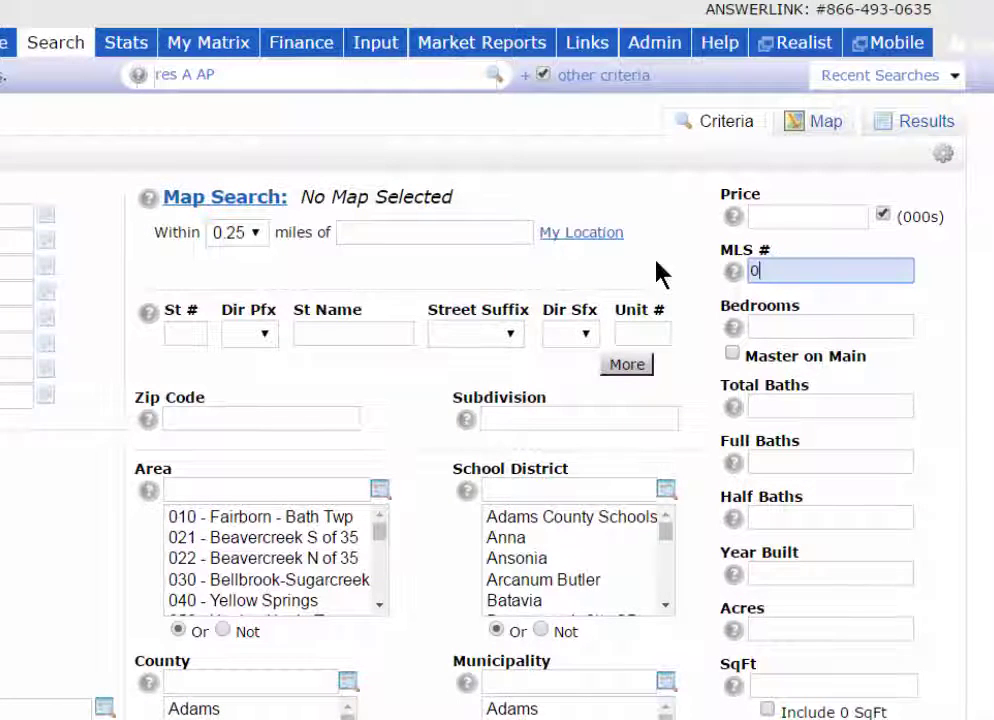
click(825, 125)
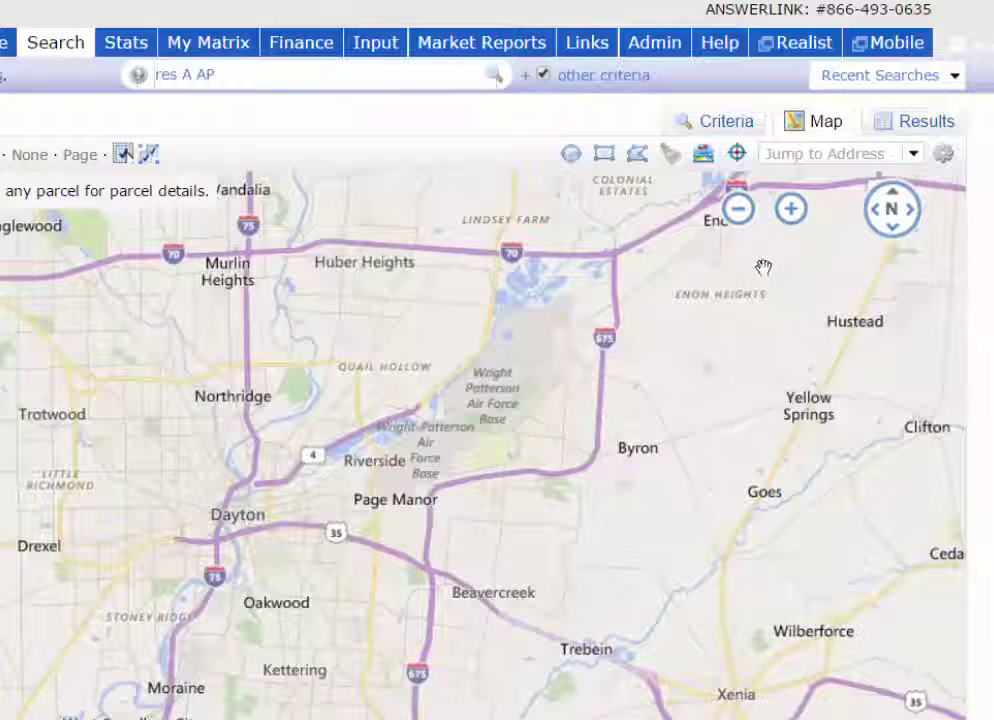
Jump the map to the Dayton - Belmont preset location.
click(914, 153)
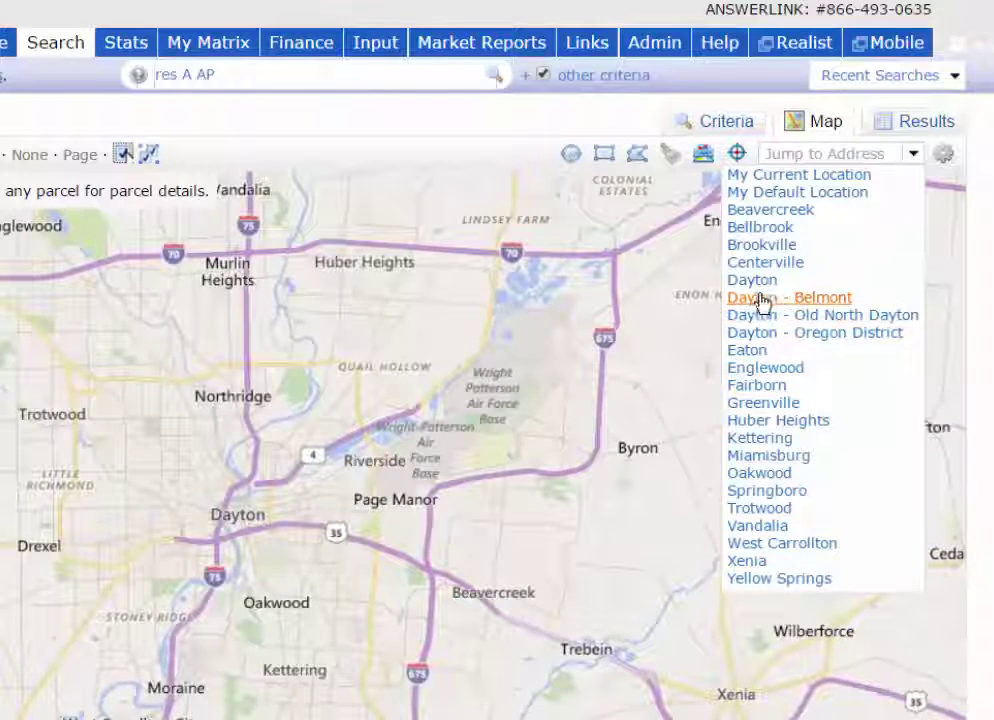
click(791, 298)
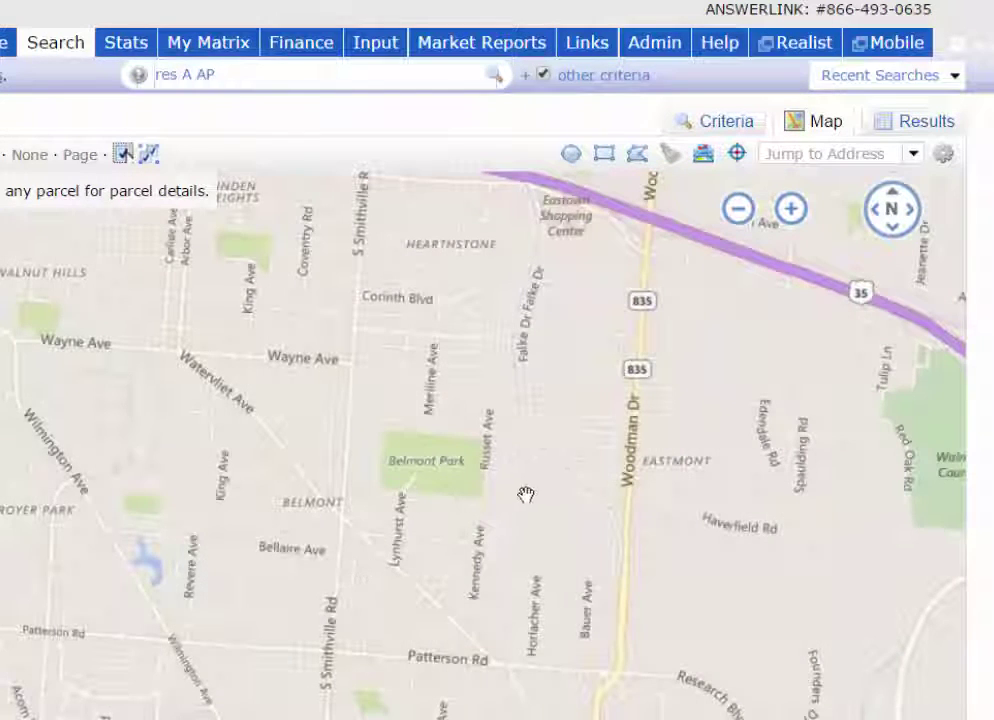
click(703, 157)
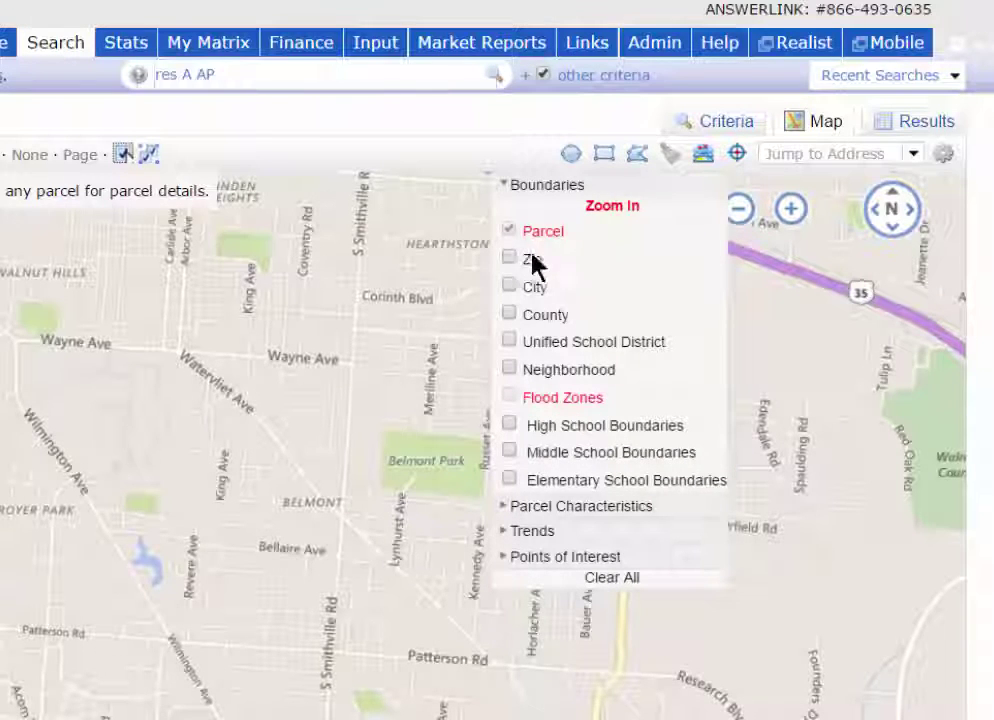
Show only Neighborhood boundary layers, with Zip, City and Unified School District turned off.
click(509, 286)
click(510, 341)
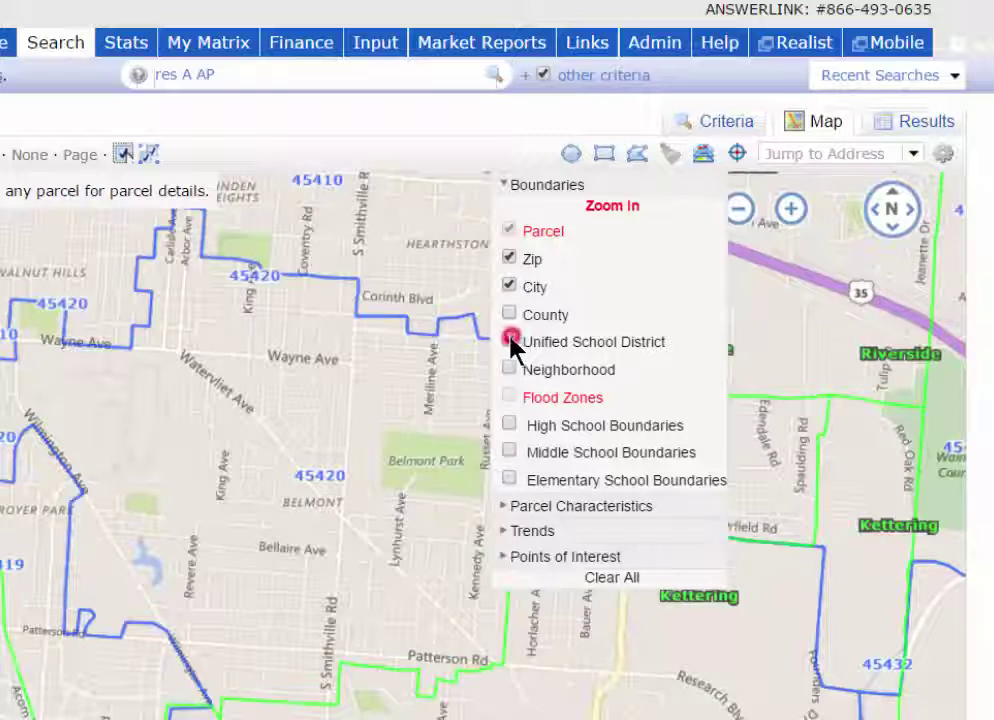
click(510, 369)
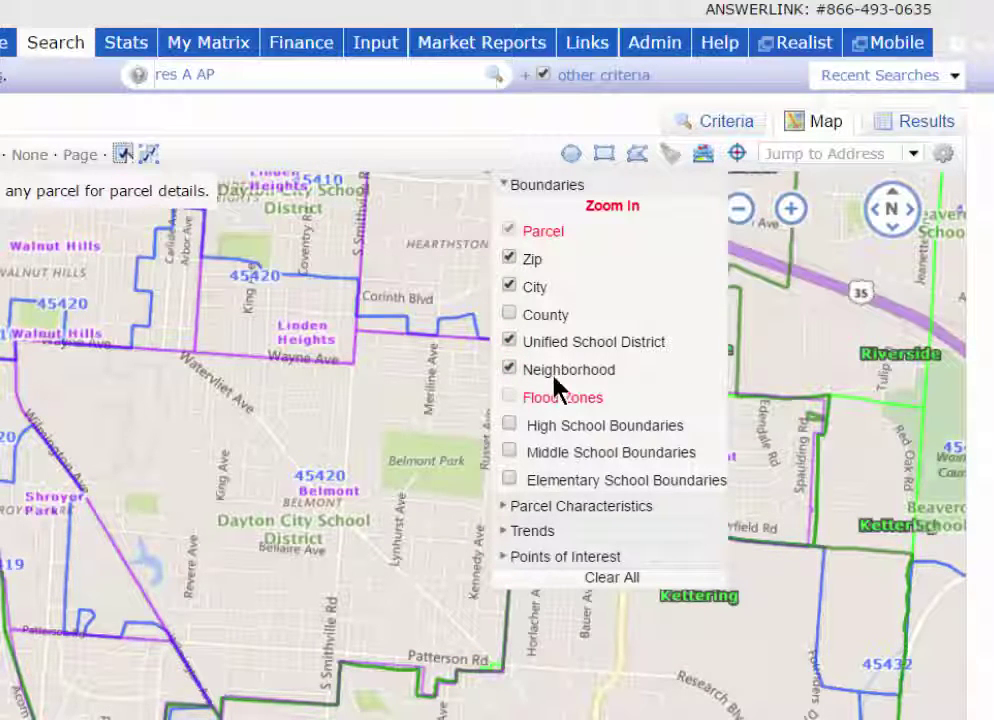
click(512, 341)
click(510, 287)
click(509, 258)
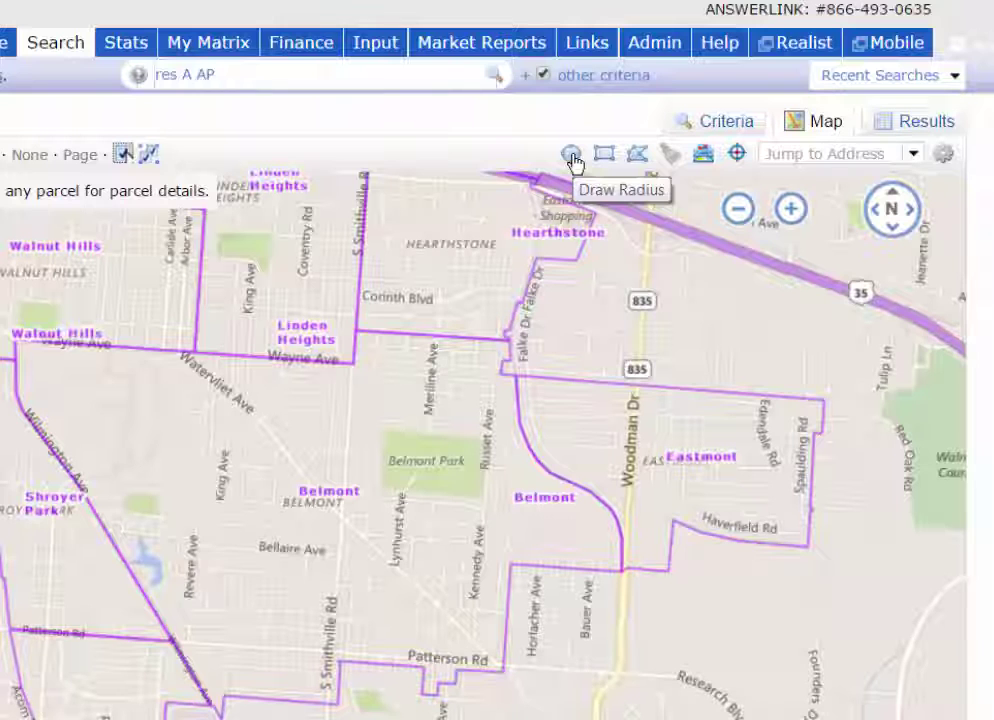
Draw a closed five-point polygon around Belmont from Wayne Ave to Woodman Dr and Patterson Rd.
click(637, 160)
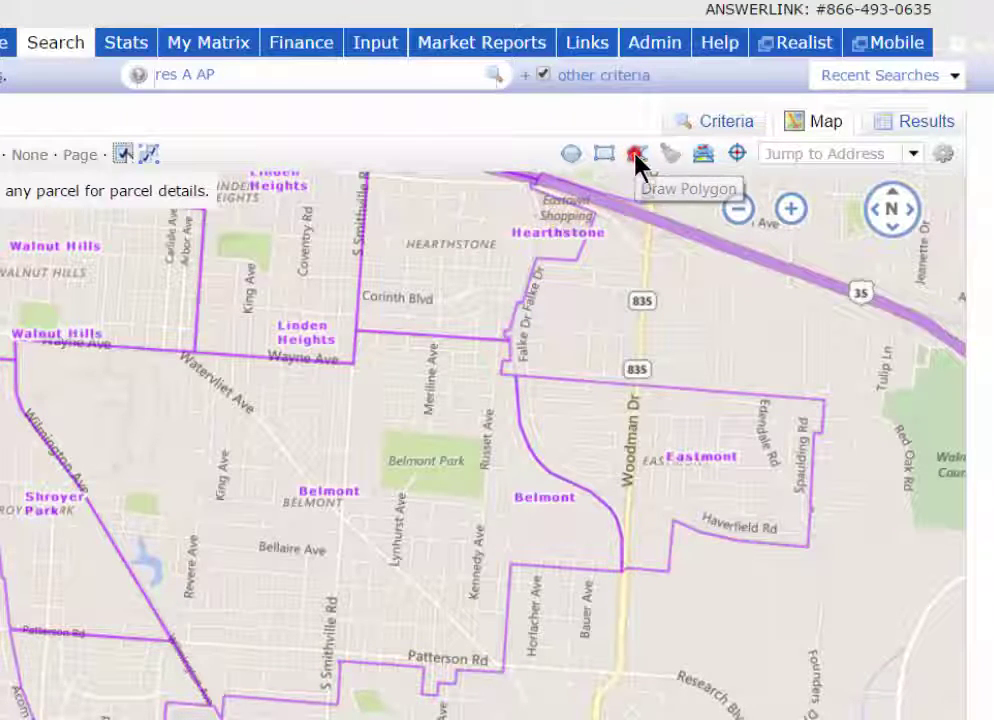
click(11, 337)
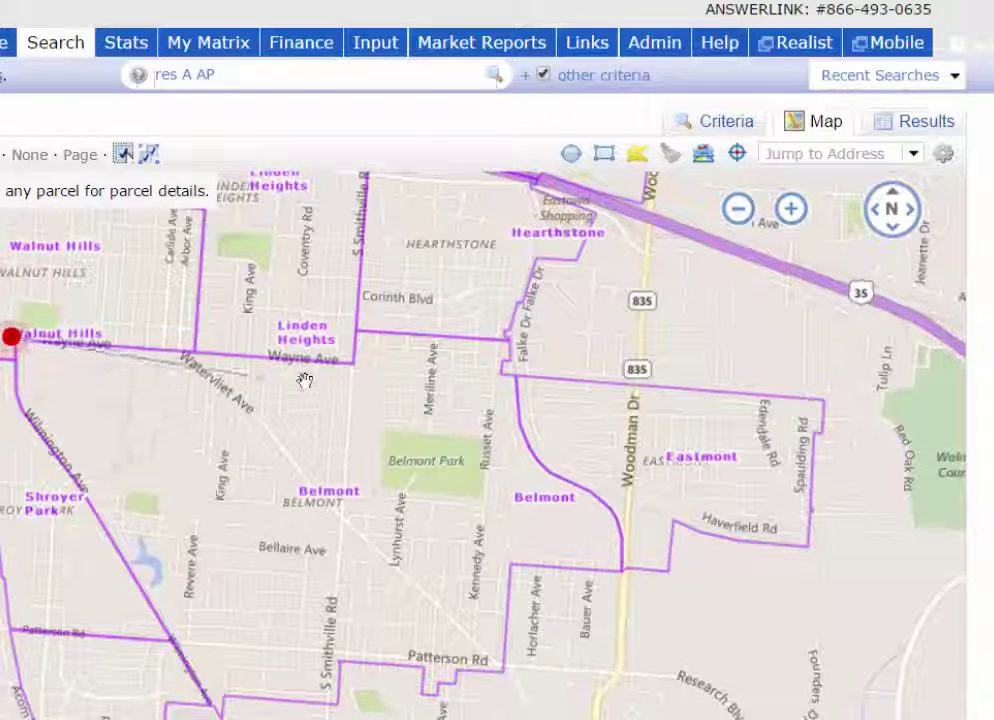
click(514, 378)
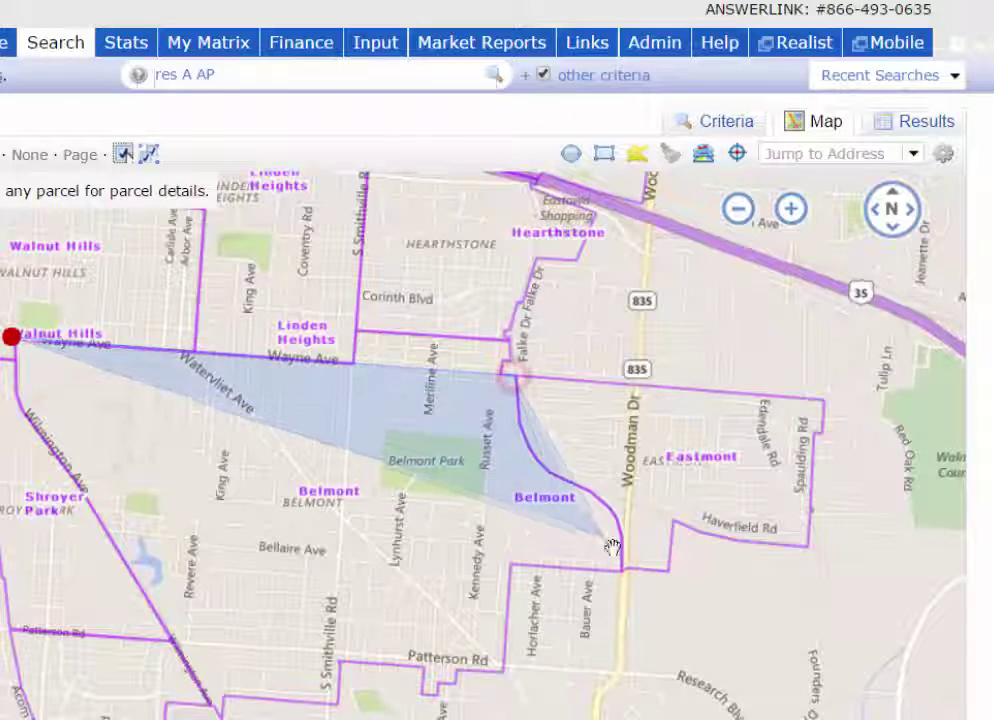
click(620, 573)
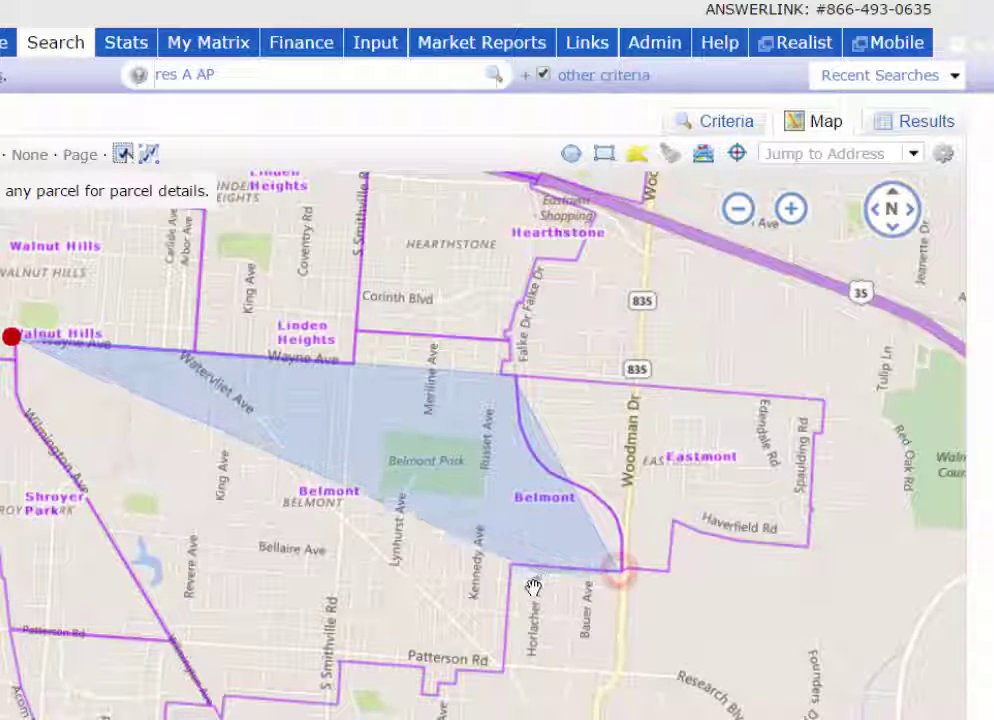
click(506, 675)
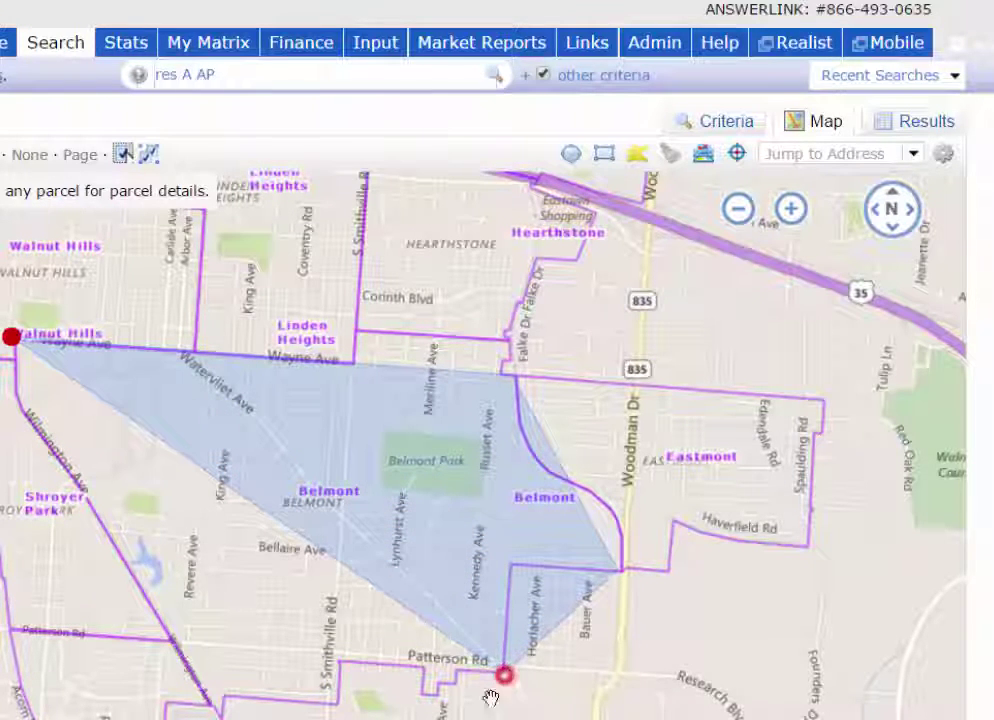
click(223, 716)
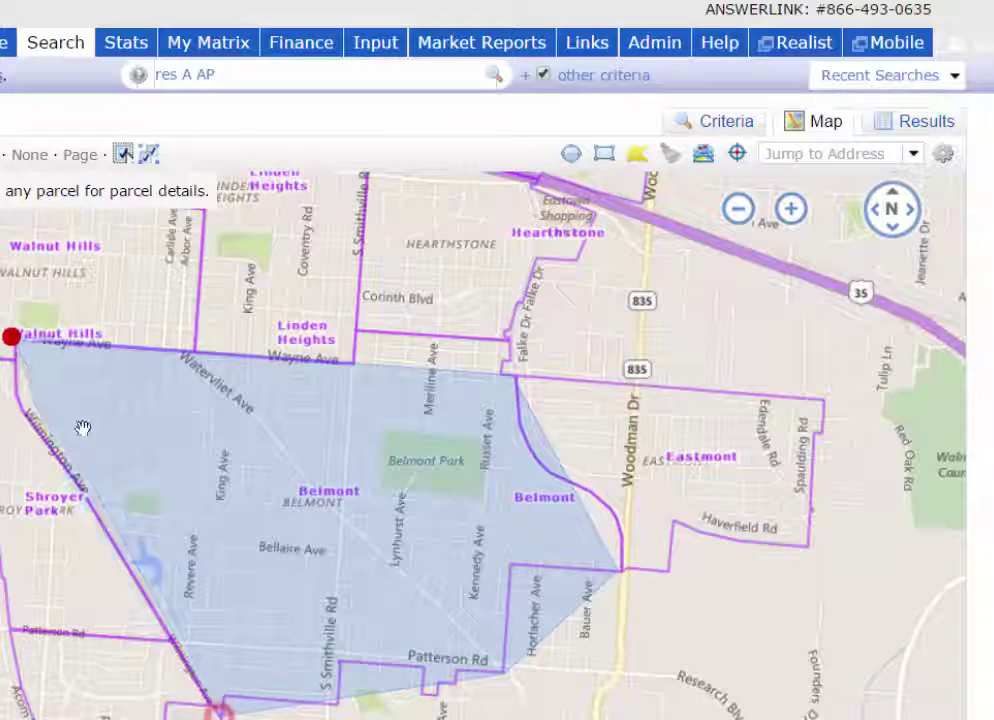
click(17, 342)
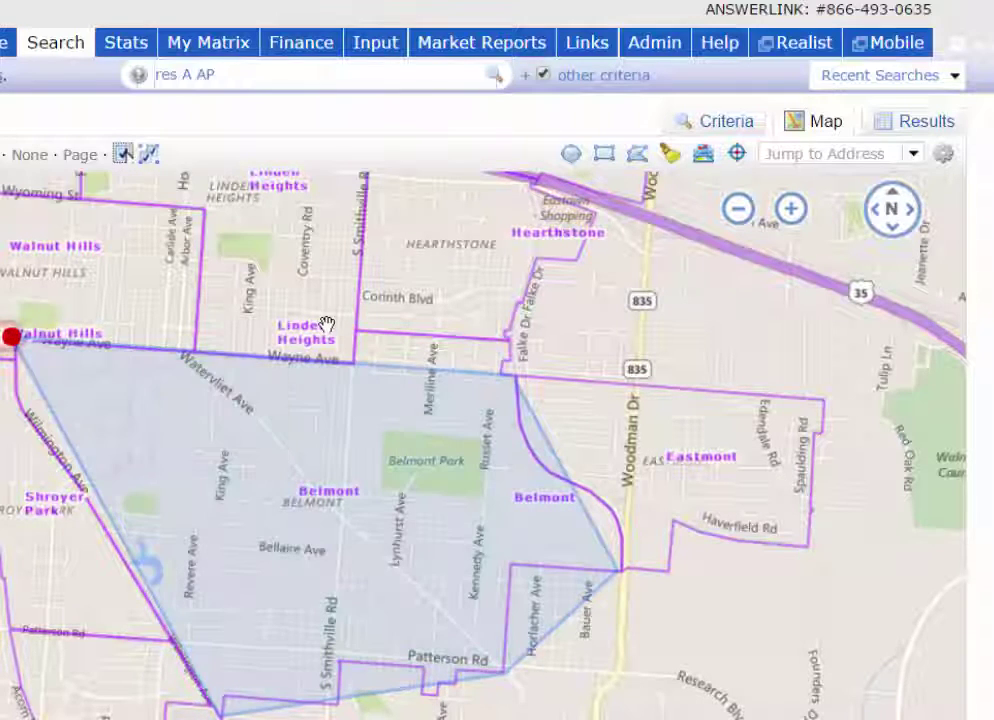
Zoom in and move polygon corners to S Smithville Rd, Arcadia Blvd and Farnham Ave.
click(792, 222)
drag(477, 377, 473, 626)
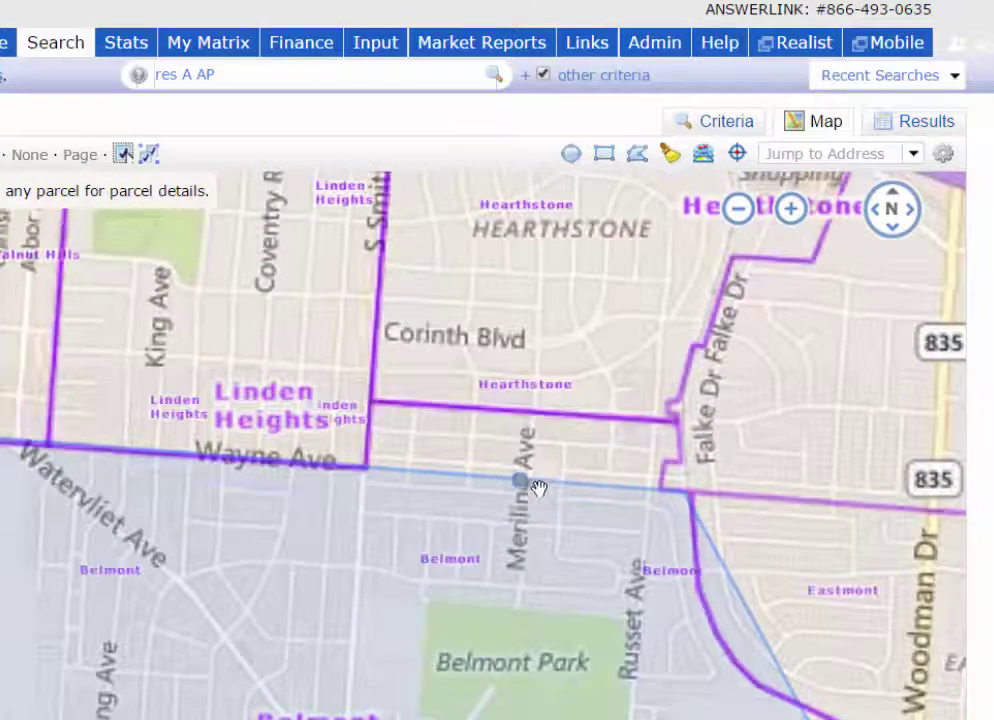
mouse_move(491, 478)
mouse_down()
mouse_move(373, 406)
mouse_move(333, 406)
mouse_move(365, 468)
mouse_up()
drag(606, 476, 679, 430)
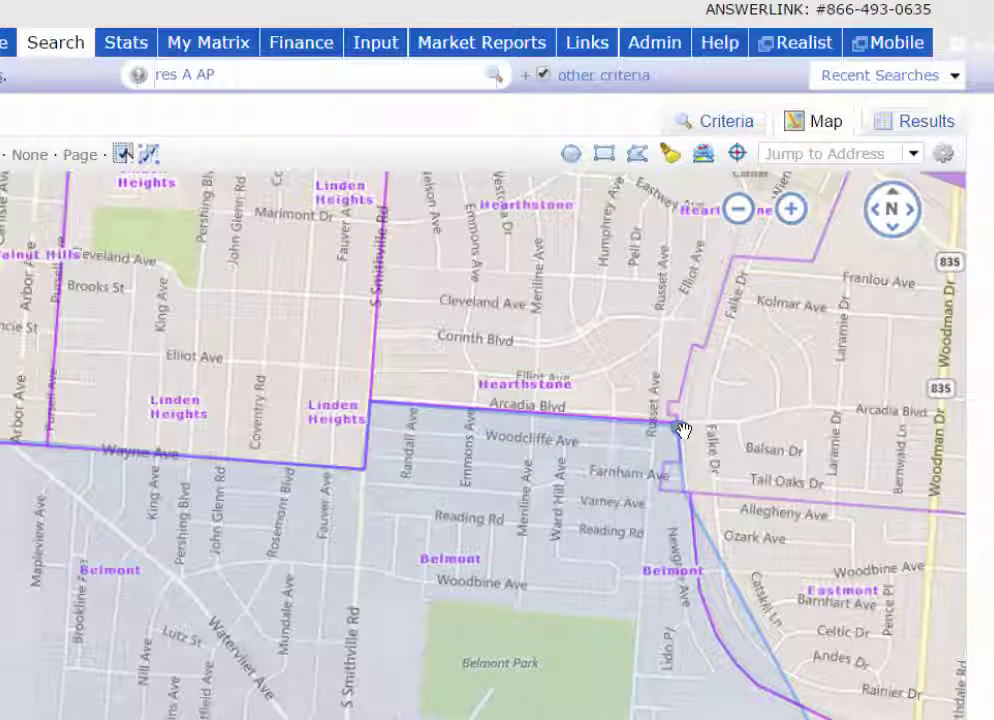
drag(686, 484, 661, 488)
Zoom in further and align polygon edges with the boundary near Falke Dr and Woodman Dr.
click(790, 208)
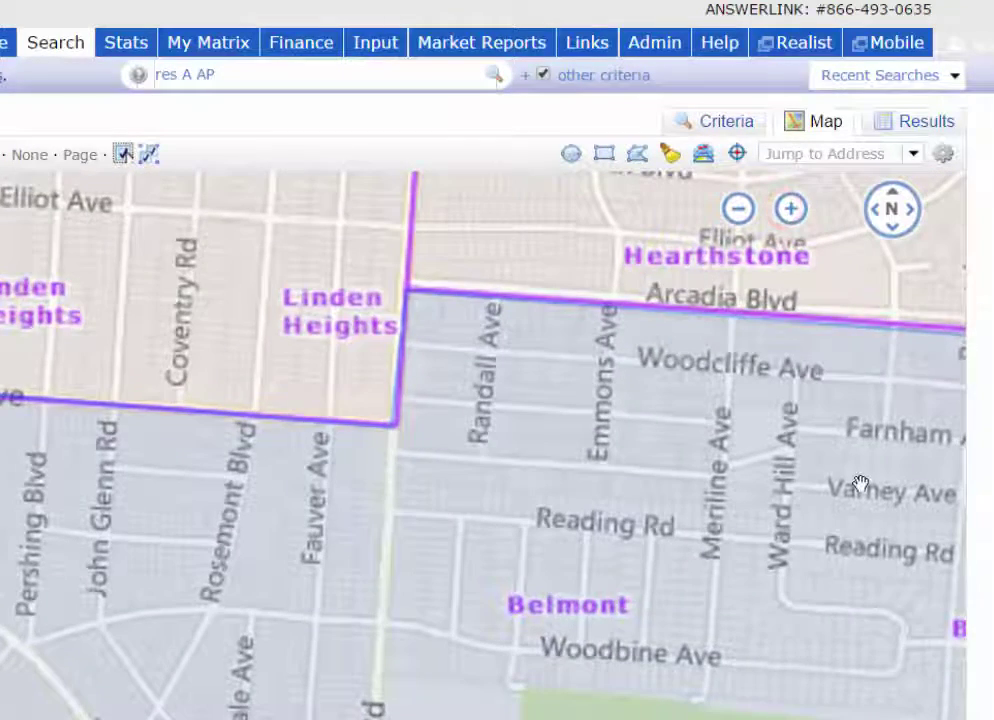
drag(757, 473, 402, 507)
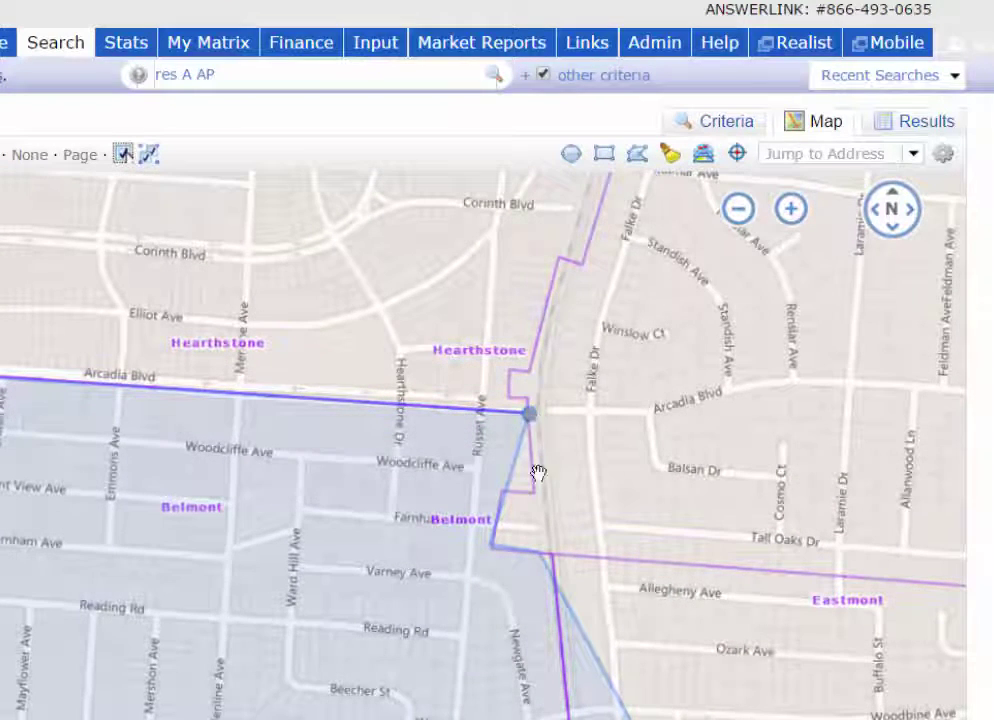
drag(521, 474, 537, 497)
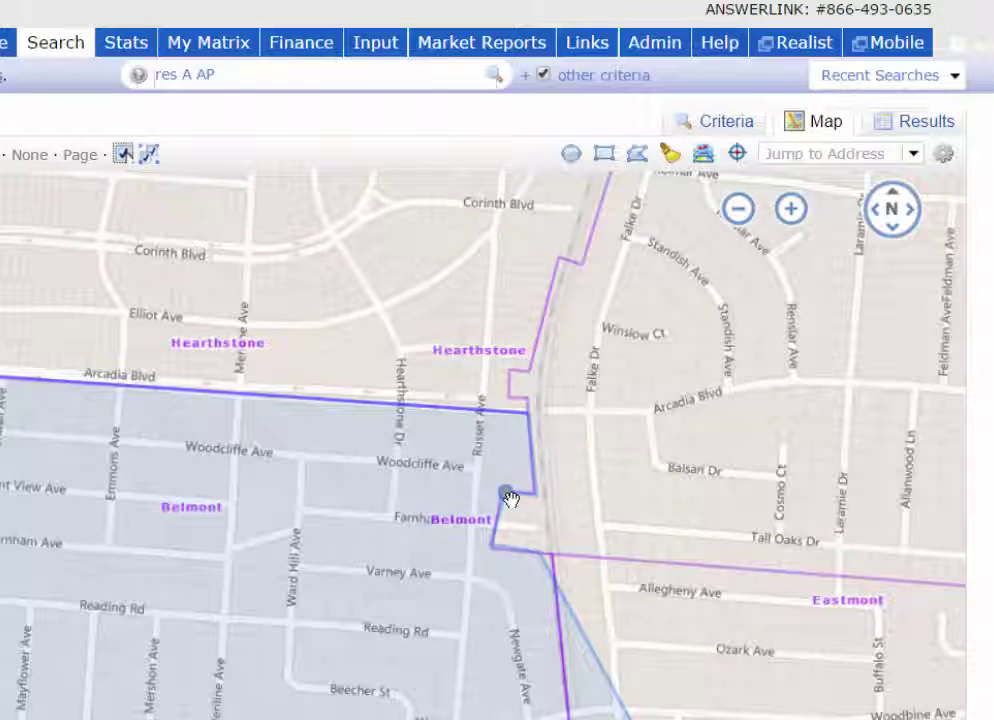
drag(840, 700, 679, 493)
drag(897, 610, 491, 420)
drag(436, 444, 480, 391)
Snap edge points and lower vertices onto the boundary junction and western corner.
click(460, 372)
click(496, 516)
drag(516, 530, 515, 484)
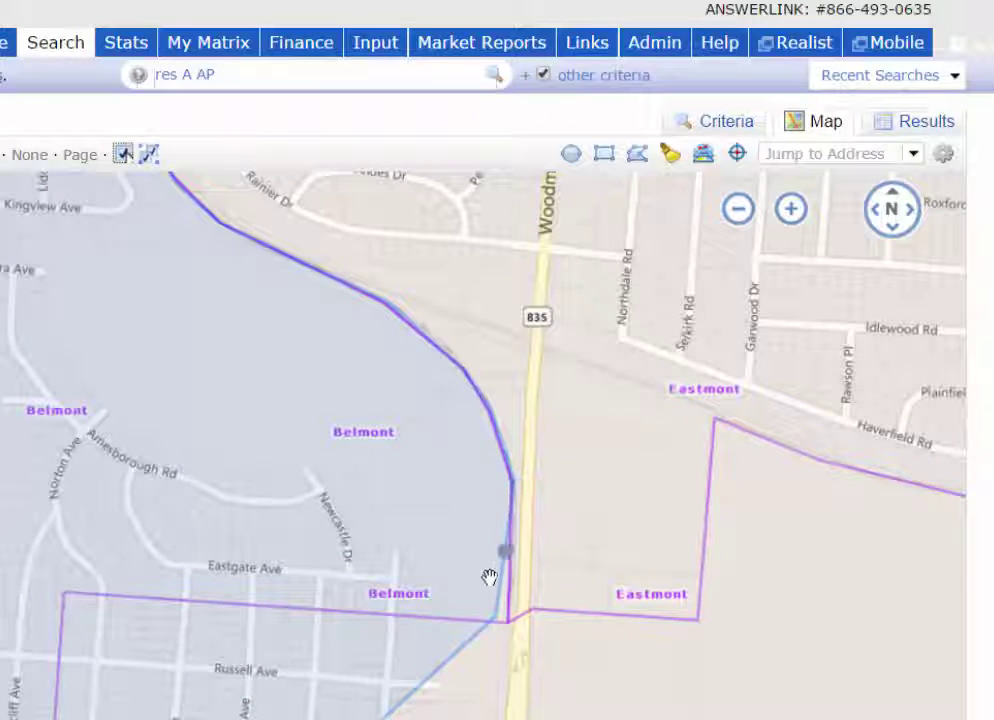
drag(497, 623, 508, 622)
mouse_move(432, 686)
mouse_down()
mouse_move(129, 649)
mouse_move(69, 598)
mouse_up()
Adjust the polygon's lower corner along Belmont's southern edge near Patterson Rd.
click(124, 665)
drag(143, 665, 584, 501)
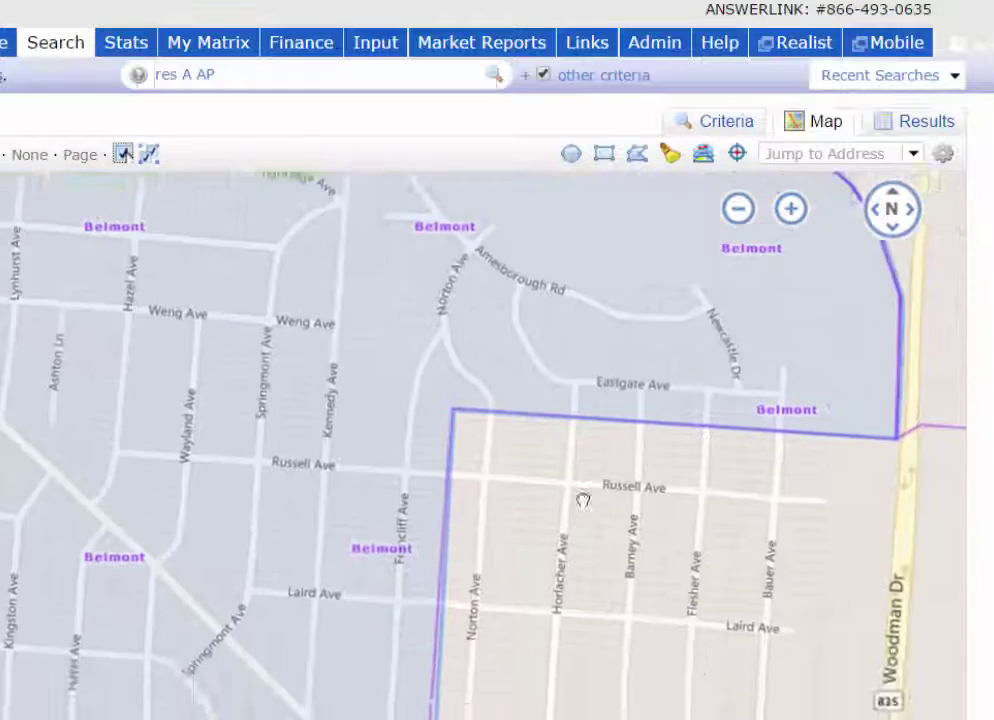
click(473, 648)
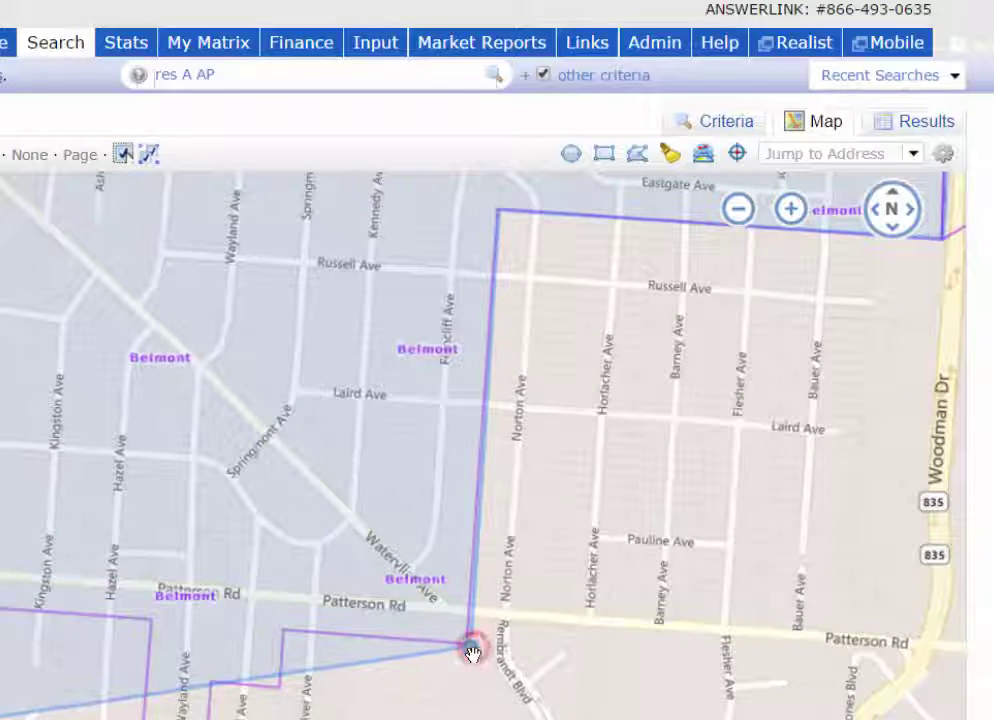
drag(460, 713, 603, 716)
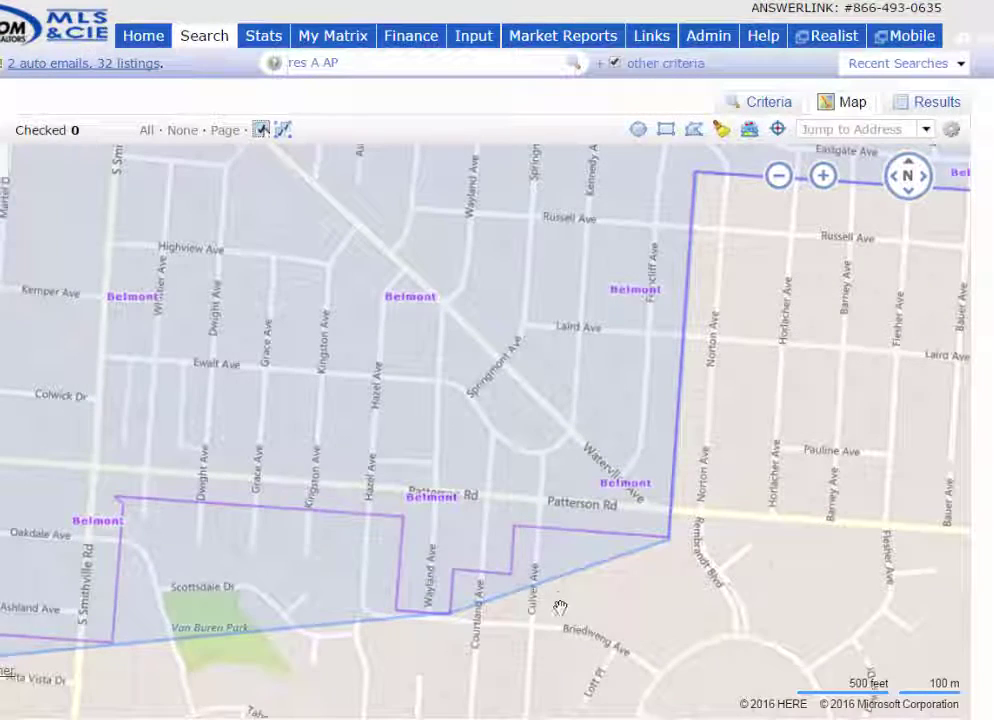
click(550, 578)
Stretch the polygon's western boundary along Wilmington Ave up toward Wayne Ave.
drag(550, 580, 498, 487)
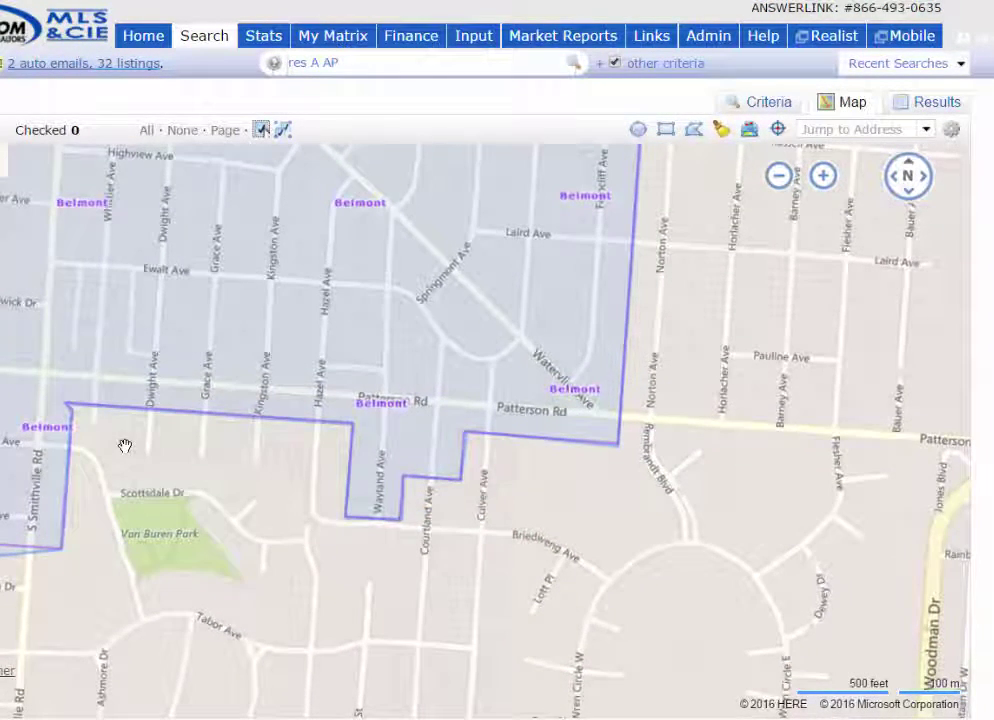
mouse_move(238, 543)
mouse_down()
mouse_move(231, 537)
mouse_move(481, 564)
mouse_move(351, 488)
mouse_move(326, 501)
mouse_move(344, 433)
mouse_up()
mouse_move(307, 339)
mouse_down()
mouse_move(278, 284)
mouse_move(470, 377)
mouse_move(620, 487)
mouse_move(690, 619)
mouse_up()
drag(493, 441, 420, 481)
drag(481, 287, 553, 294)
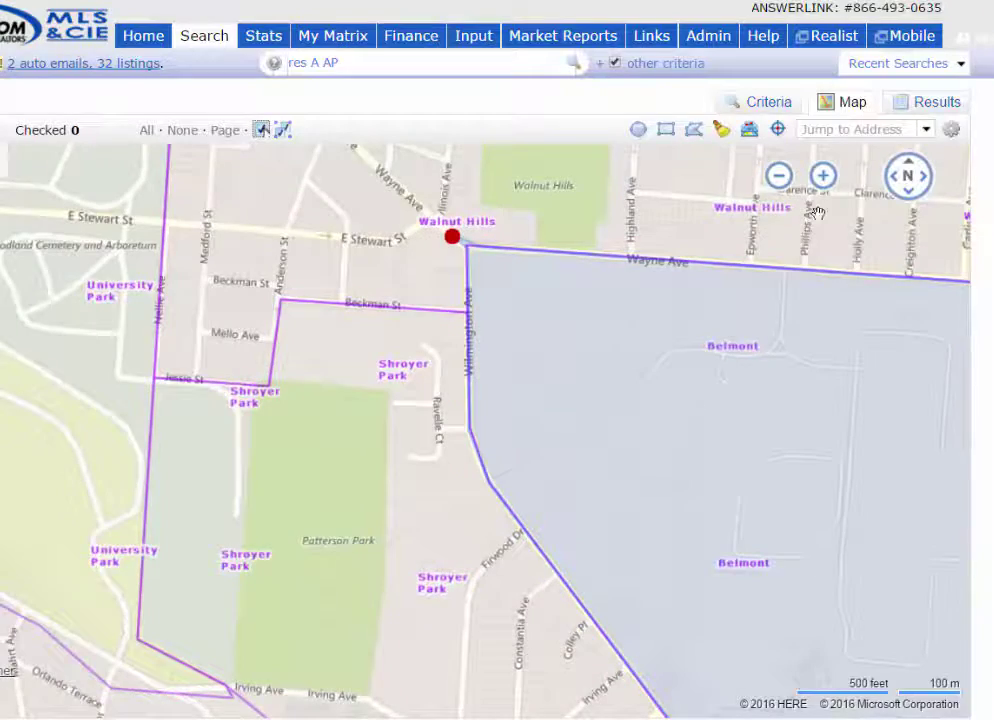
Zoom out two levels and center the whole Belmont polygon in view.
click(779, 177)
click(779, 177)
drag(689, 322, 409, 236)
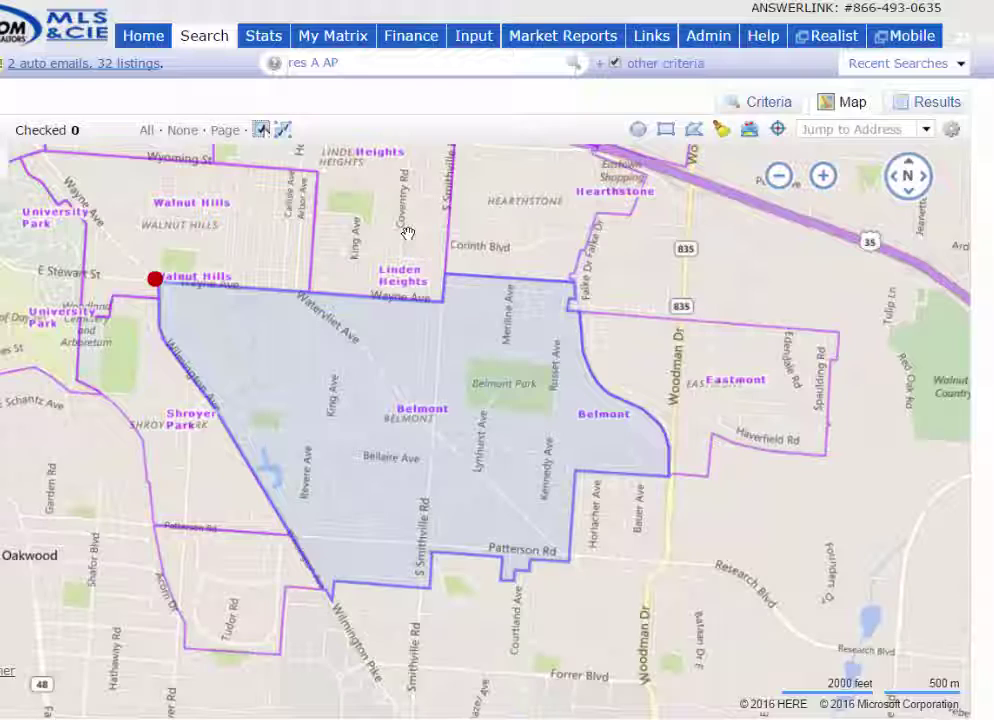
Delete the stray 0 from the MLS # criterion and return to the map's listings.
click(766, 110)
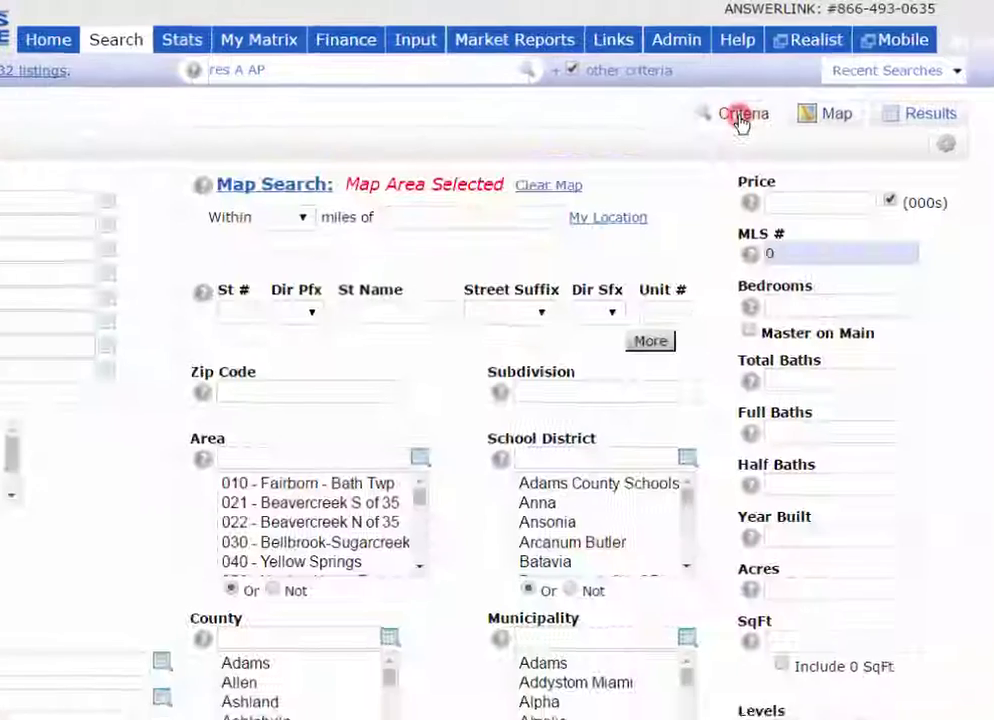
click(760, 288)
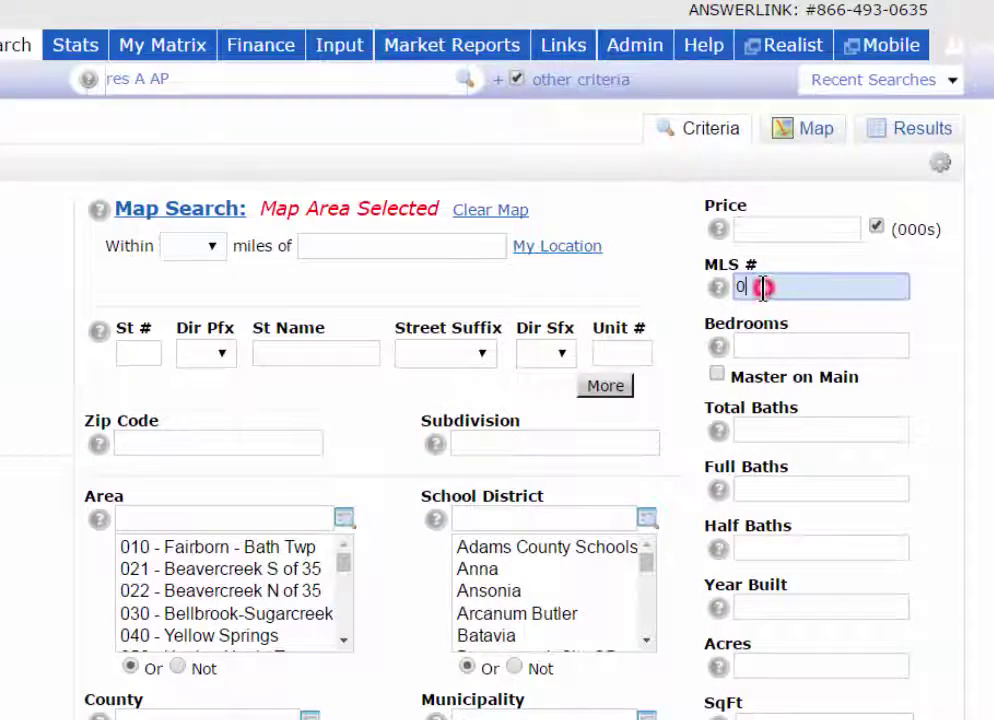
key(BackSpace)
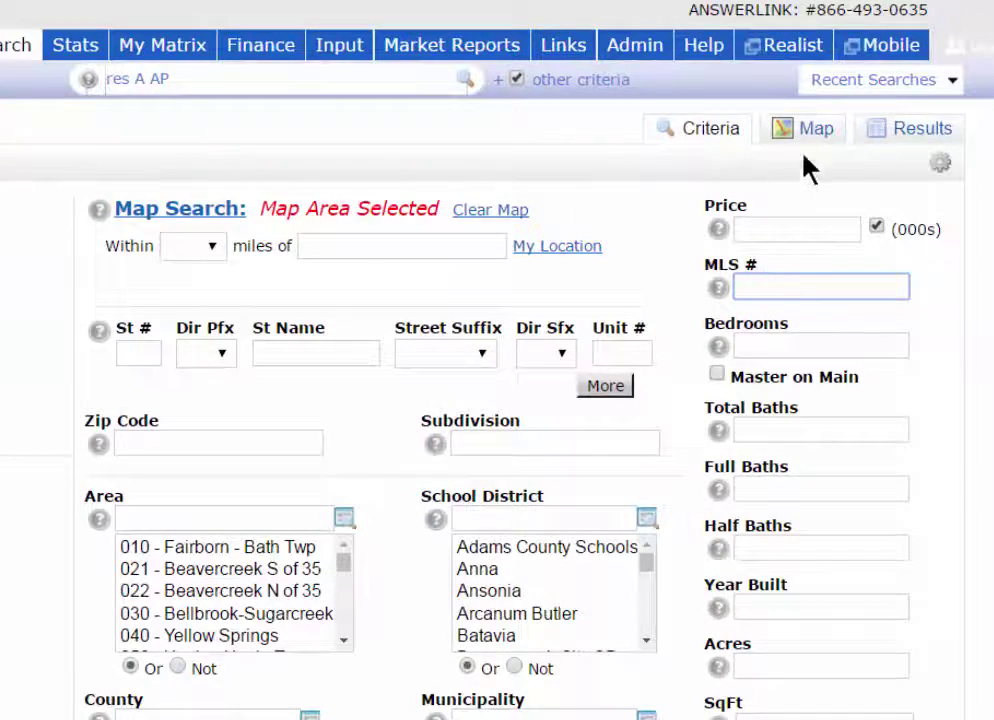
click(820, 135)
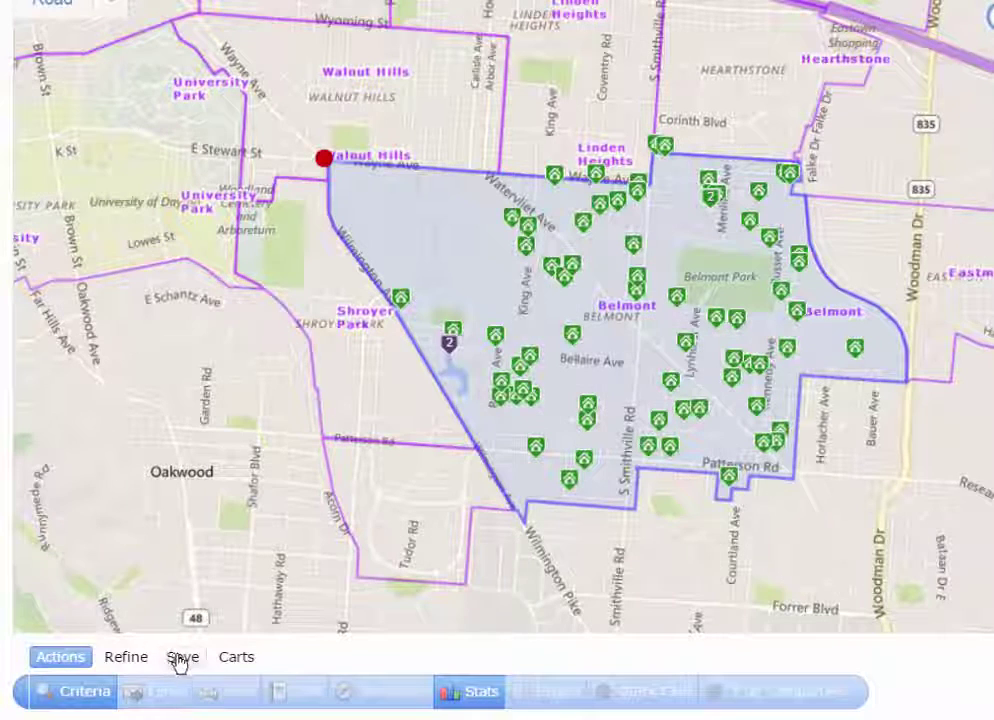
Start a new saved search and name it '(Map) Belmont'.
click(175, 660)
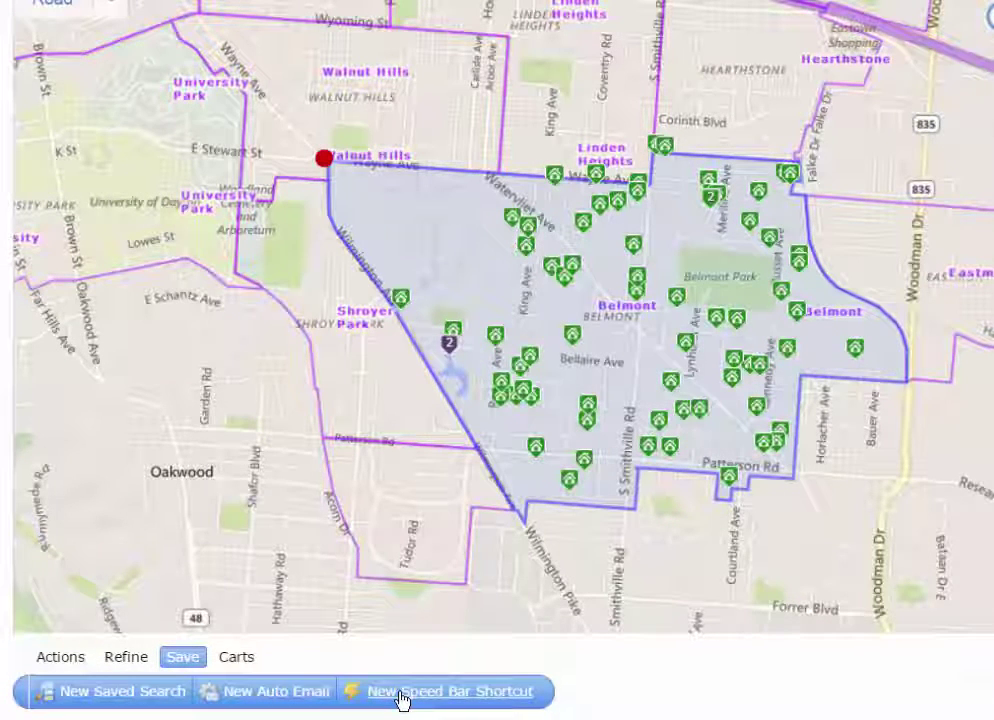
click(128, 692)
click(206, 170)
text((Map) Belmont)
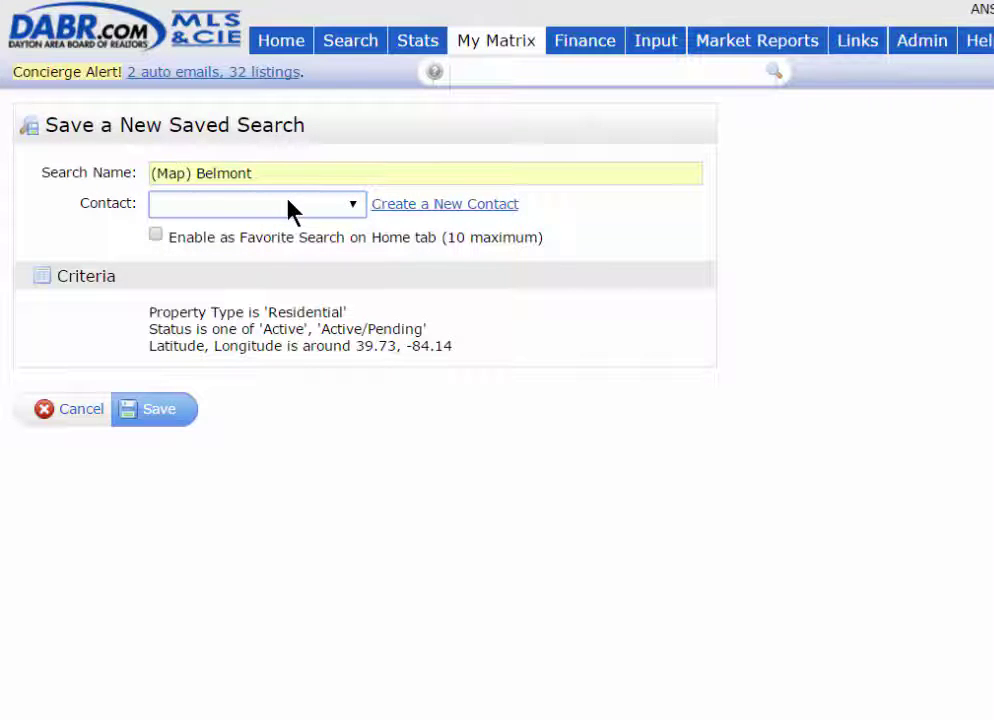
Enable the search as a Home tab favorite and save it.
click(155, 235)
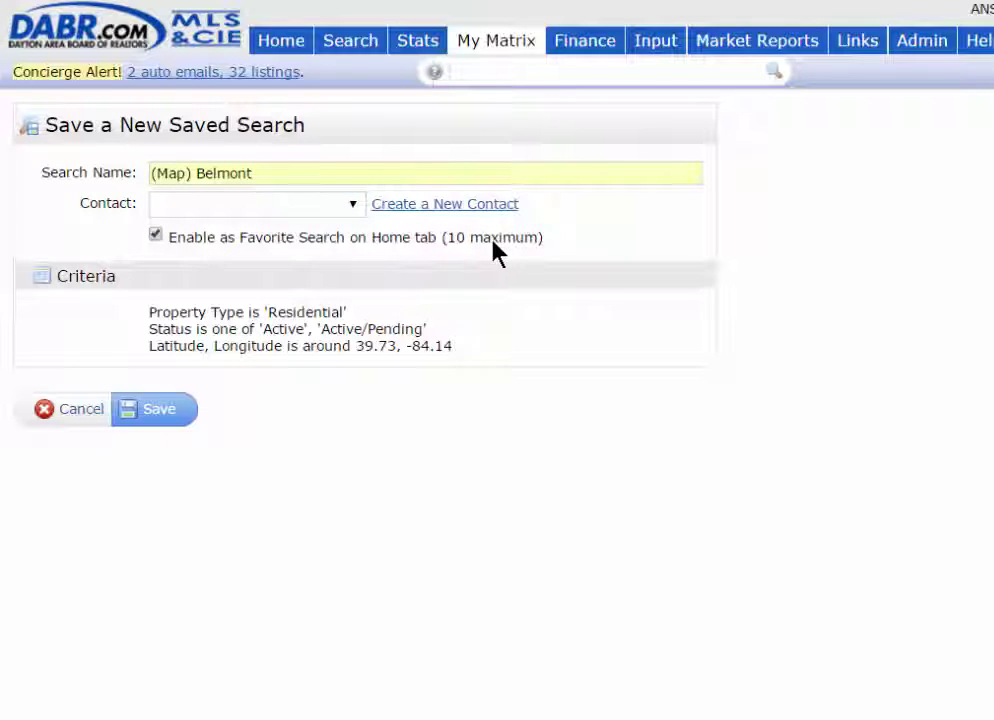
click(166, 411)
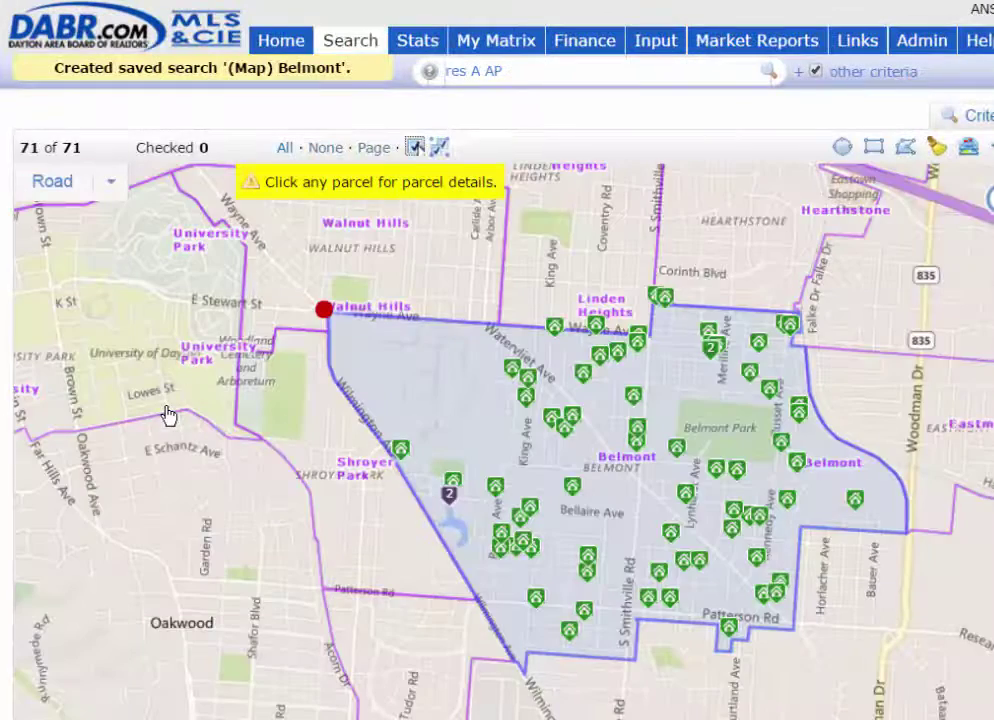
Reopen the '(Map) Belmont' favorite from the Home dashboard and view its criteria.
click(281, 42)
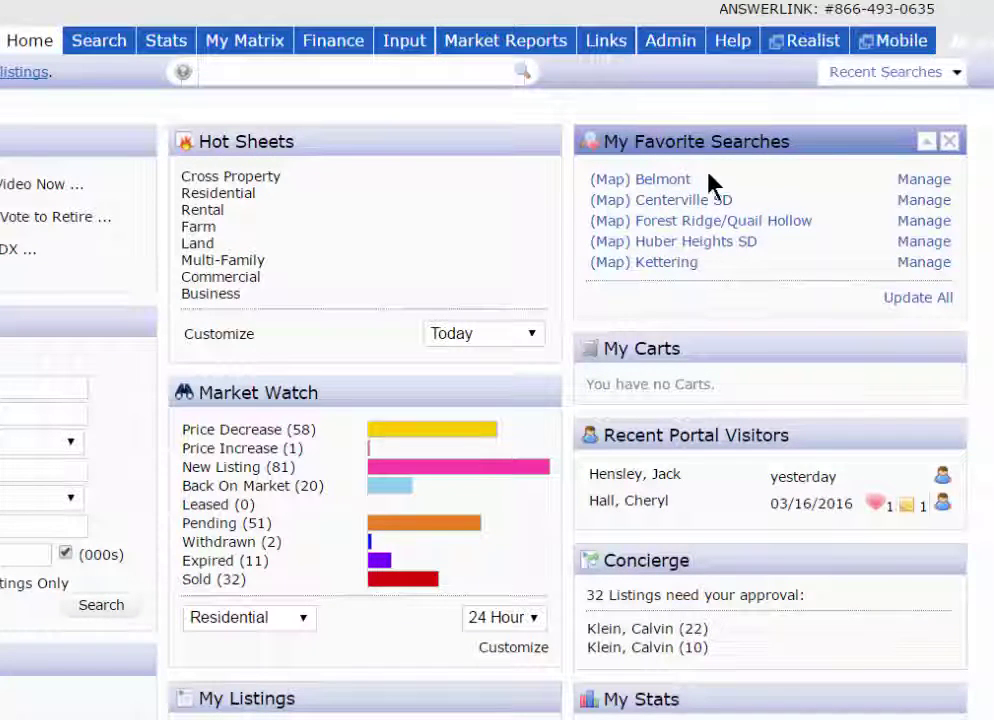
click(648, 181)
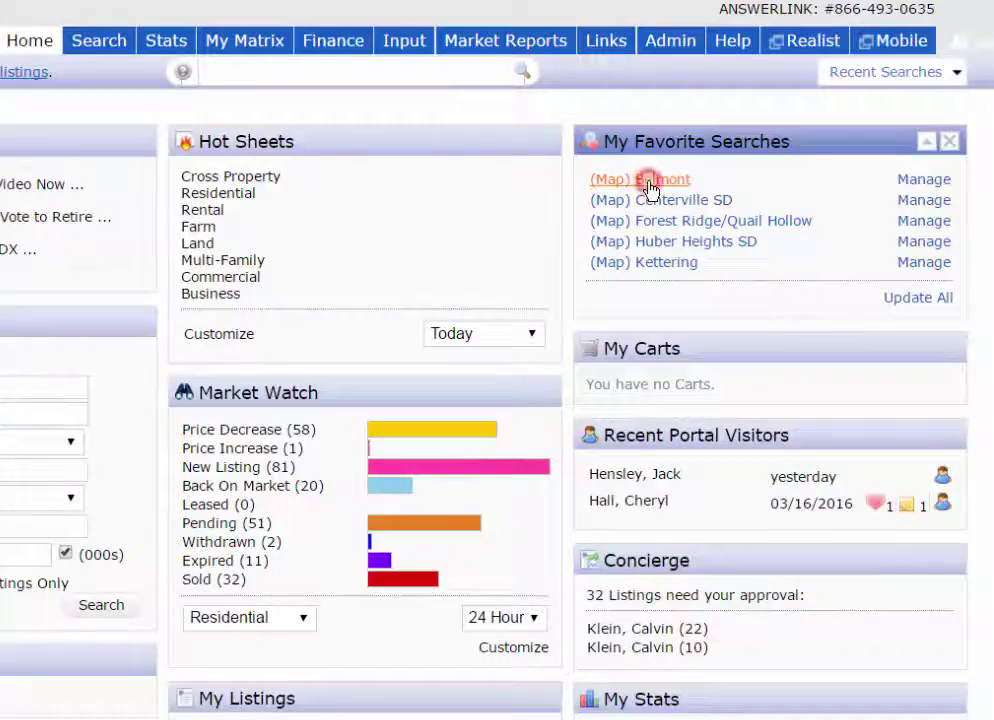
click(745, 117)
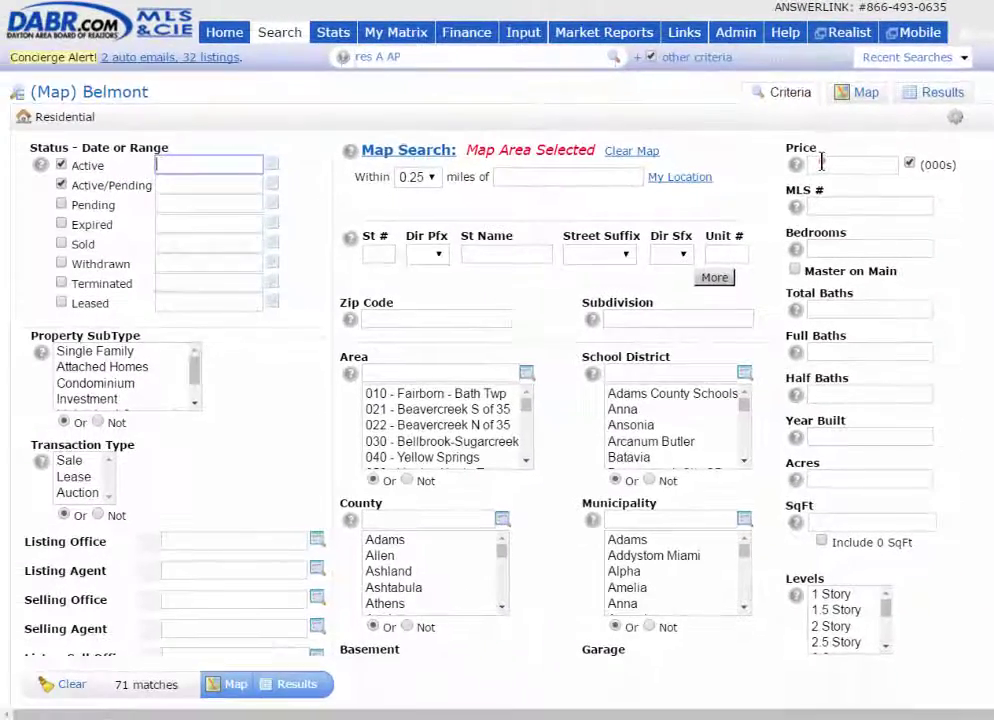
Add Price 100-150 (000s), Bedrooms 3+ and Single Family criteria, then view the map.
click(818, 162)
text(100-150)
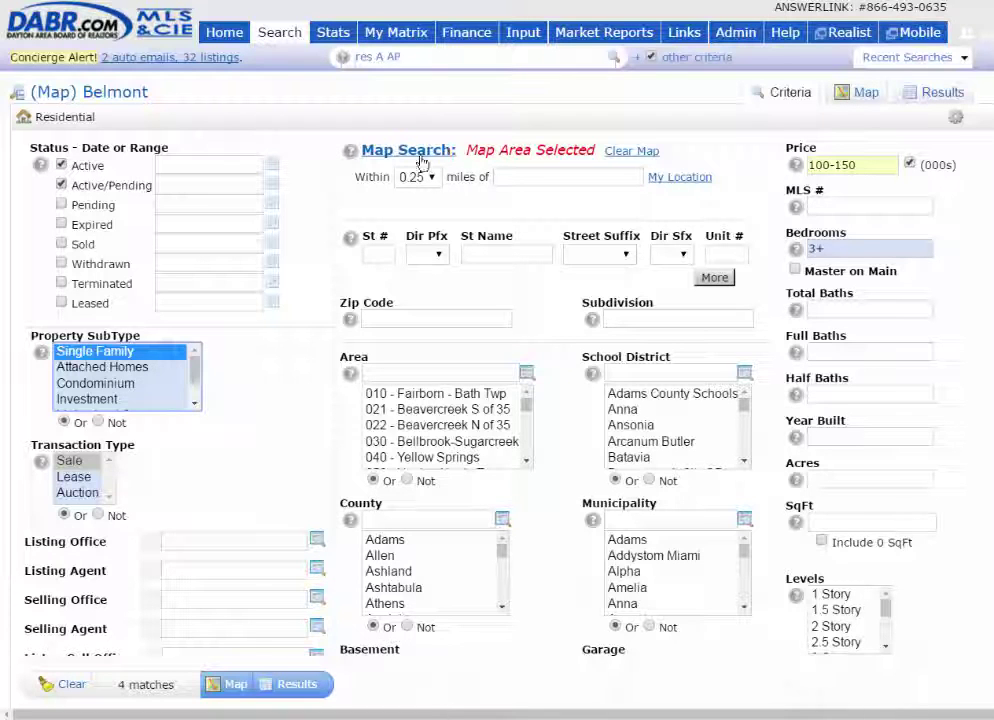
click(390, 150)
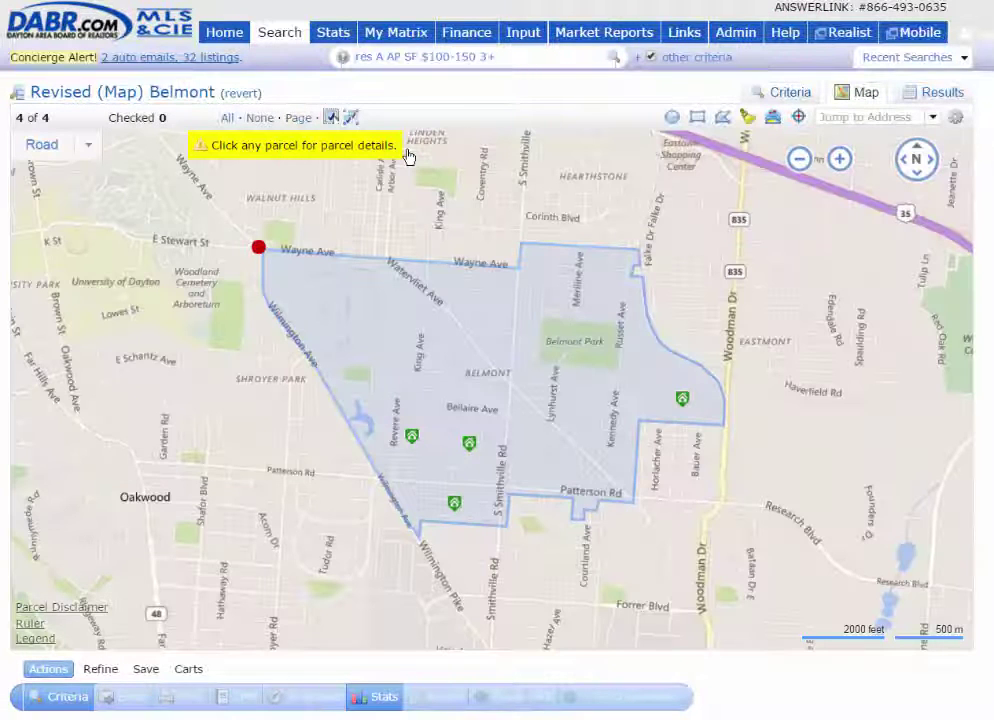
List the 4 matching homes in the results grid and save them over '(Map) Belmont'.
click(940, 94)
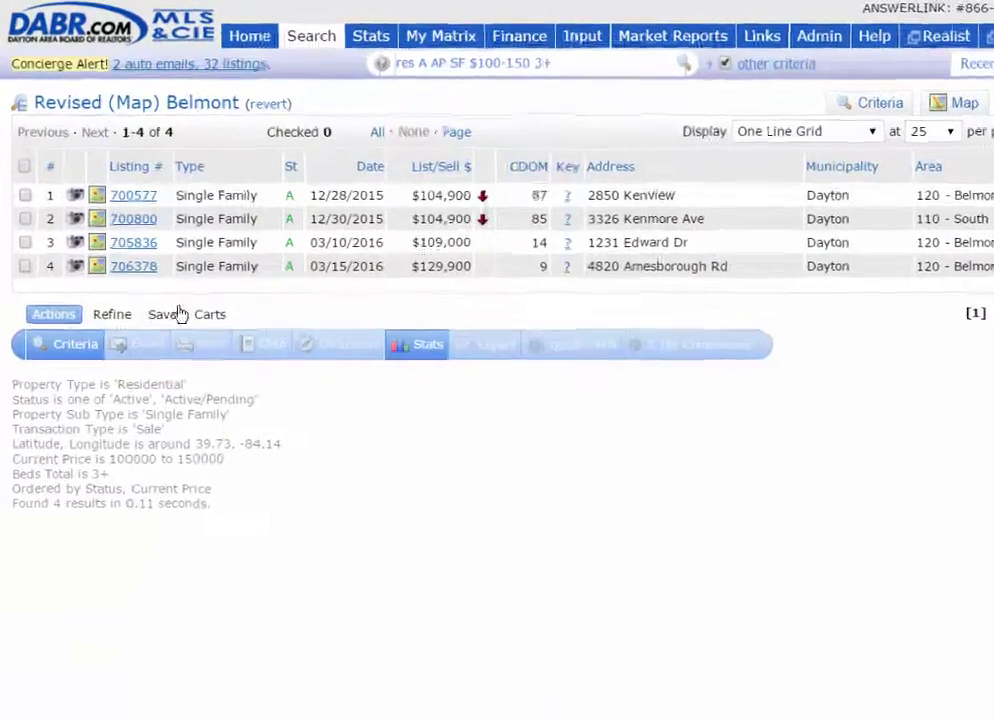
click(170, 314)
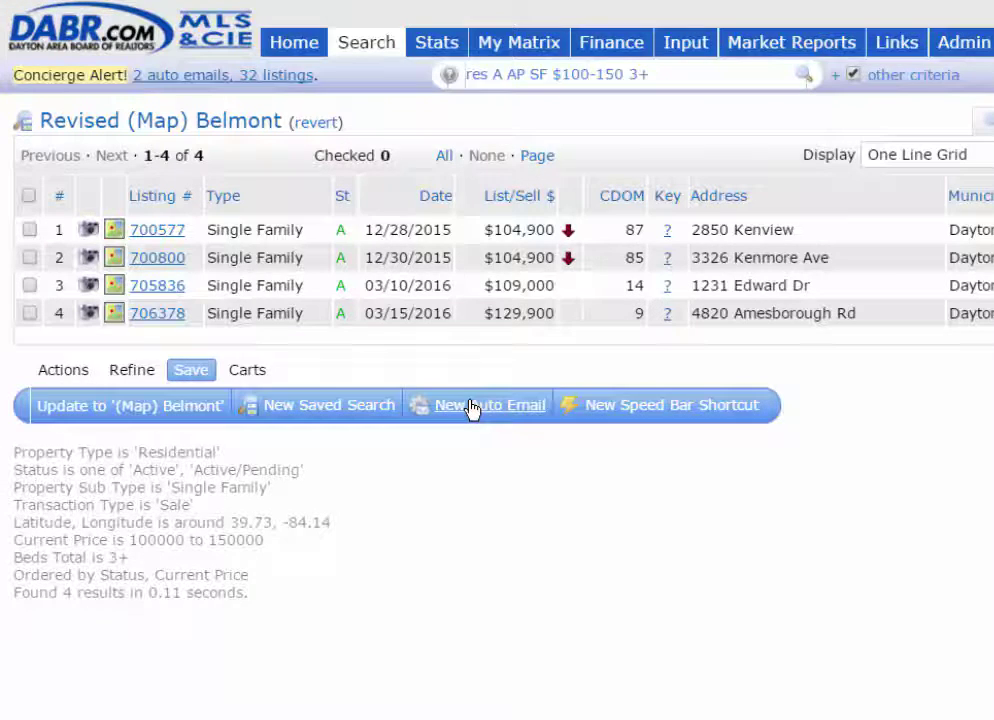
click(120, 419)
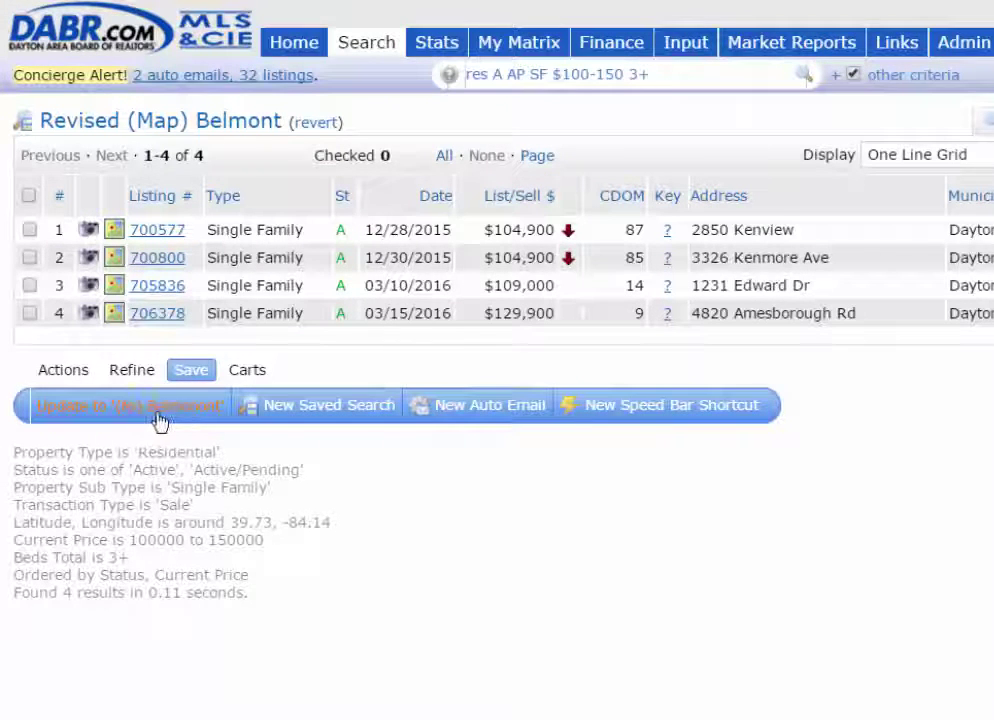